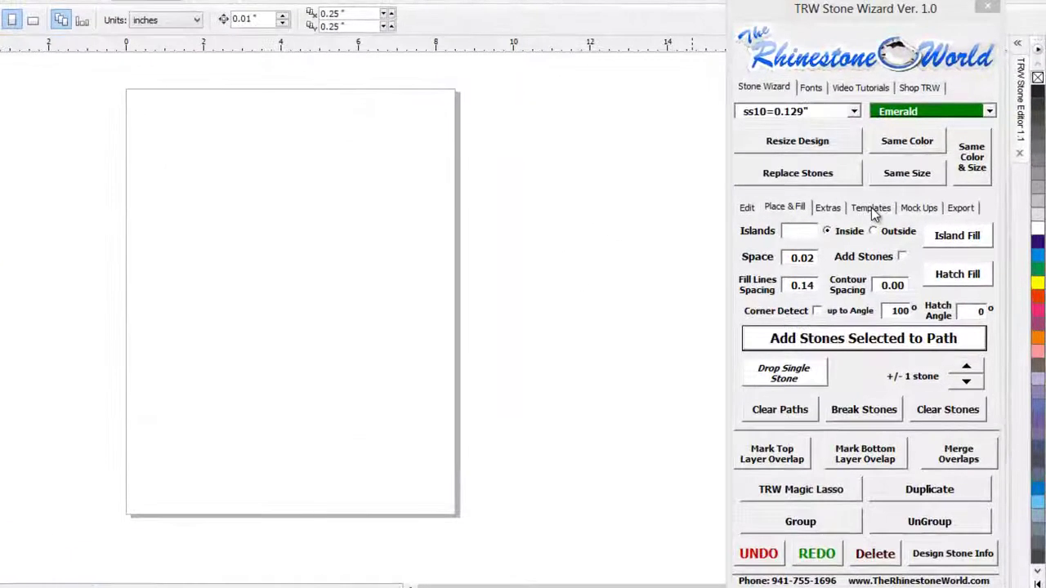
{"action": "left_click", "coordinate": [871, 209]}
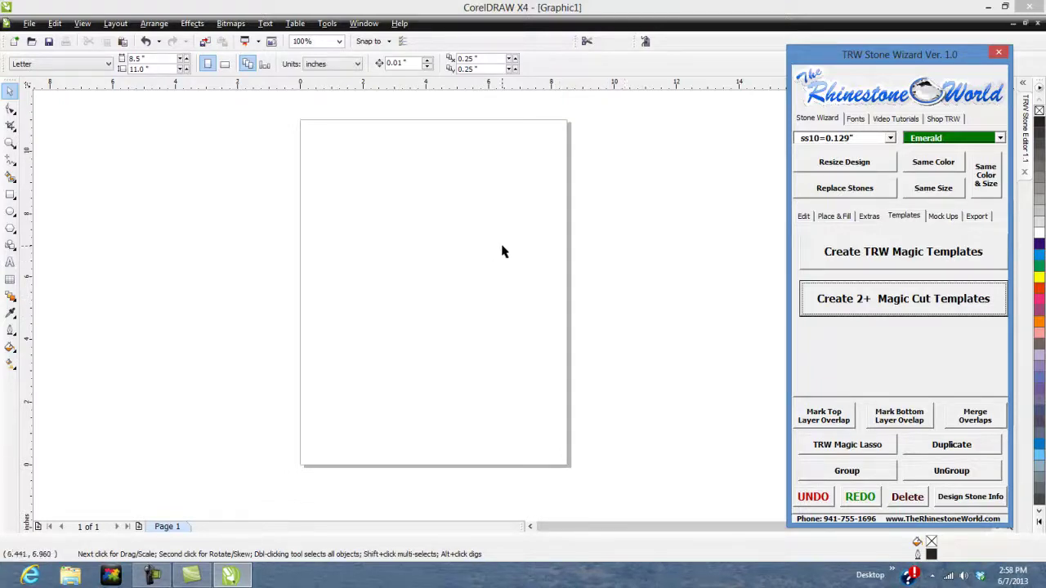
{"action": "left_click", "coordinate": [10, 211]}
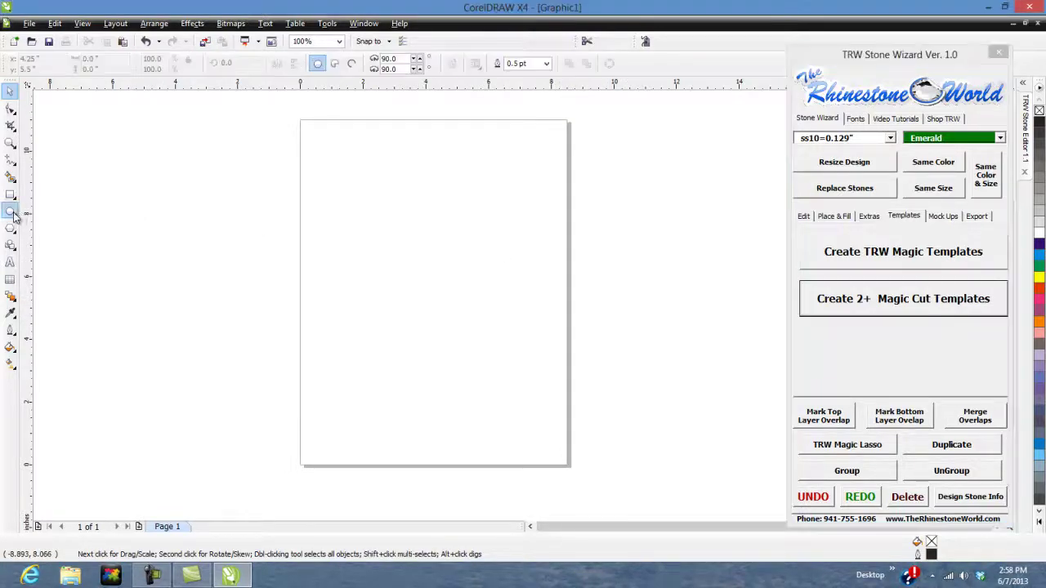
{"action": "left_click_drag", "start_coordinate": [362, 222], "coordinate": [423, 278]}
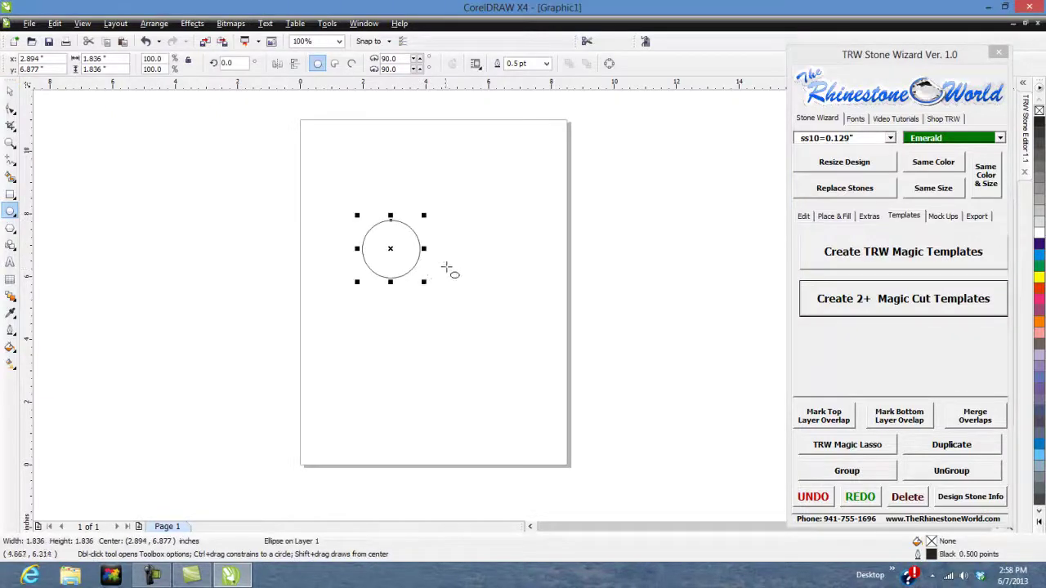
{"action": "left_click", "coordinate": [10, 93]}
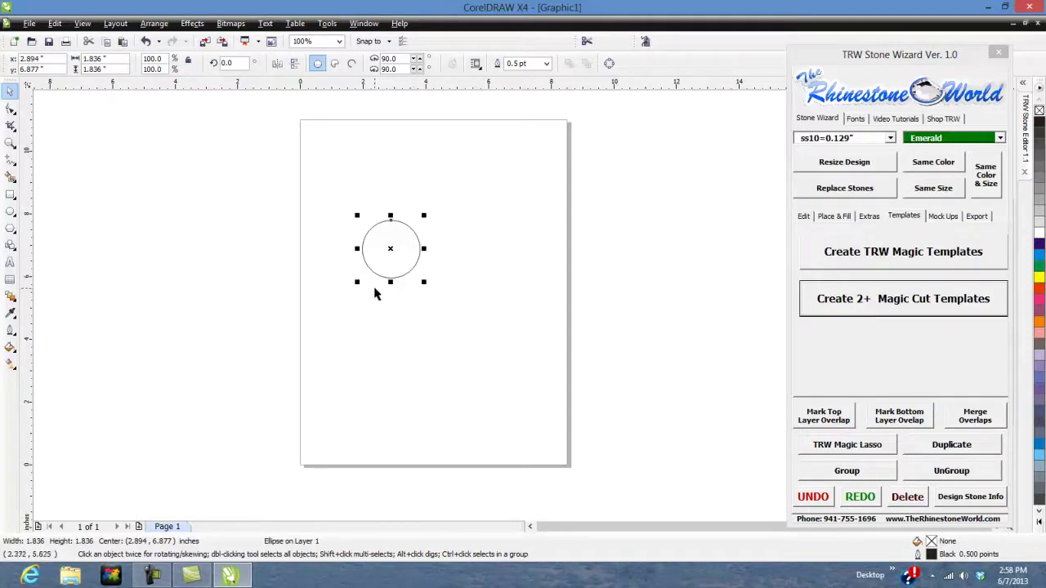
{"action": "left_click", "coordinate": [411, 294]}
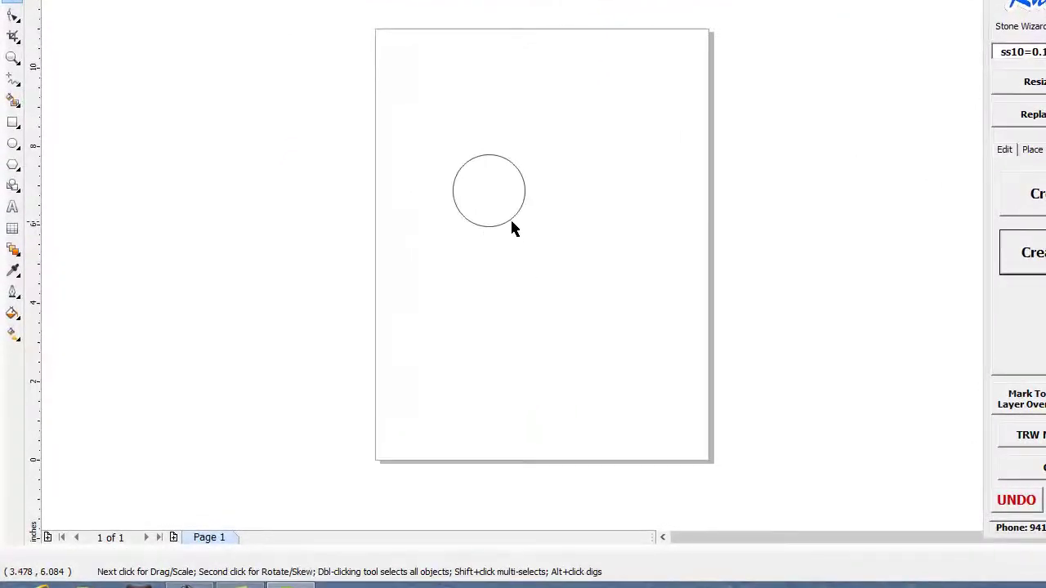
{"action": "left_click", "coordinate": [511, 221]}
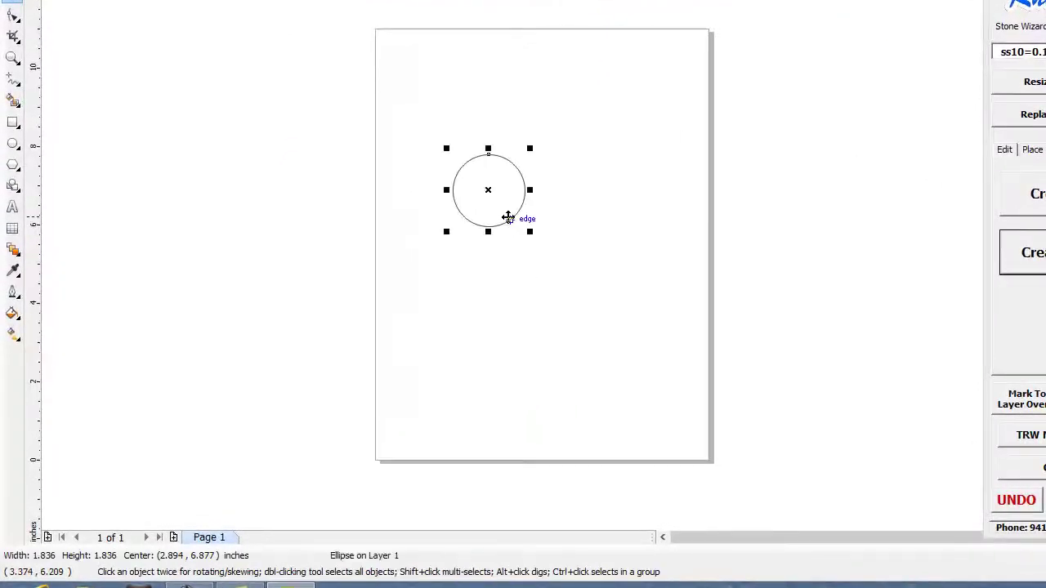
{"action": "key", "text": "Delete"}
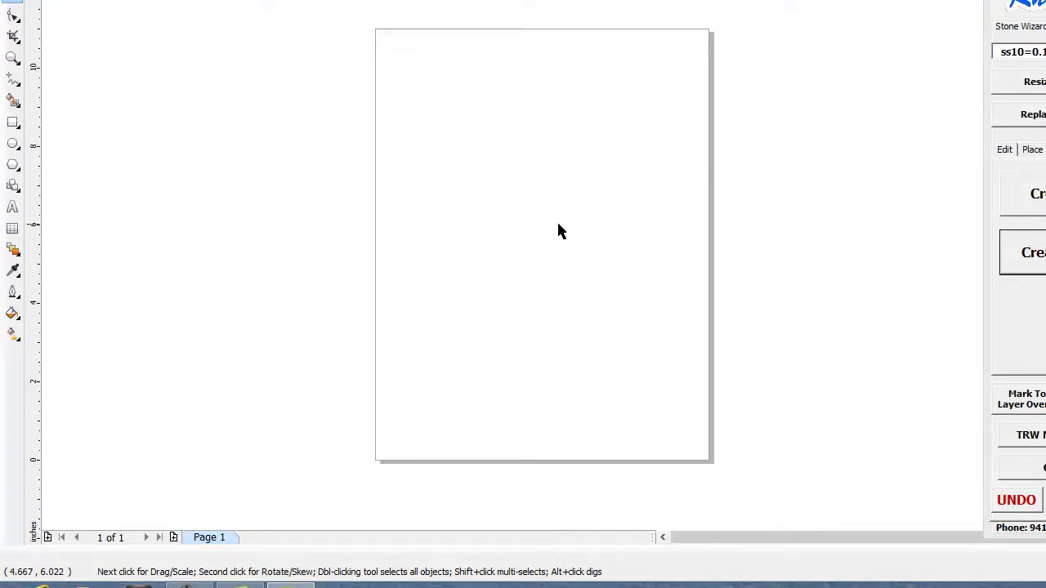
Add the artistic text "2" near the page's left edge and set its font to College-Black.
{"action": "left_click", "coordinate": [12, 207]}
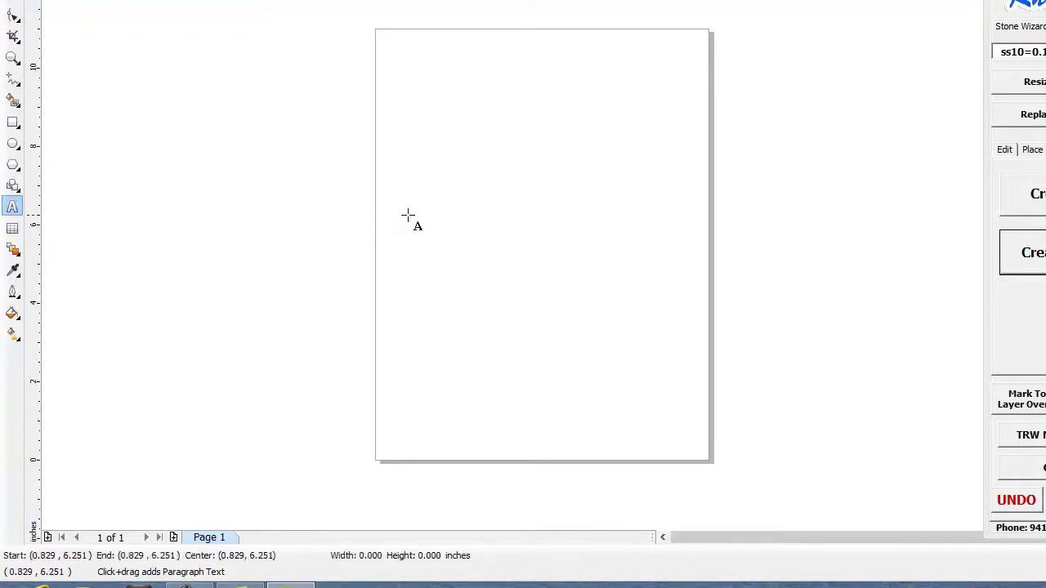
{"action": "left_click", "coordinate": [408, 215]}
{"action": "key", "text": "ctrl+space"}
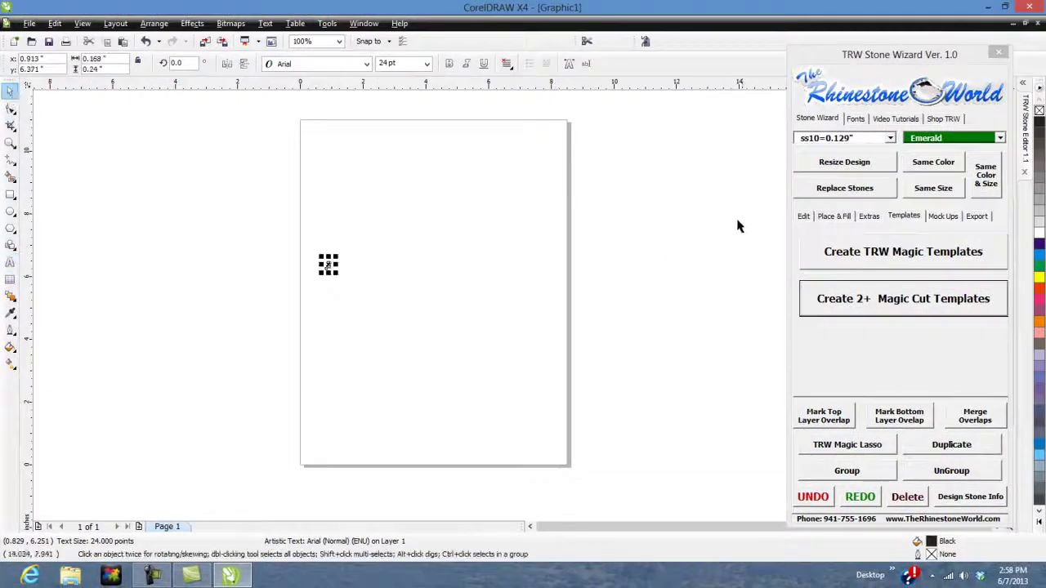
{"action": "left_click", "coordinate": [854, 120]}
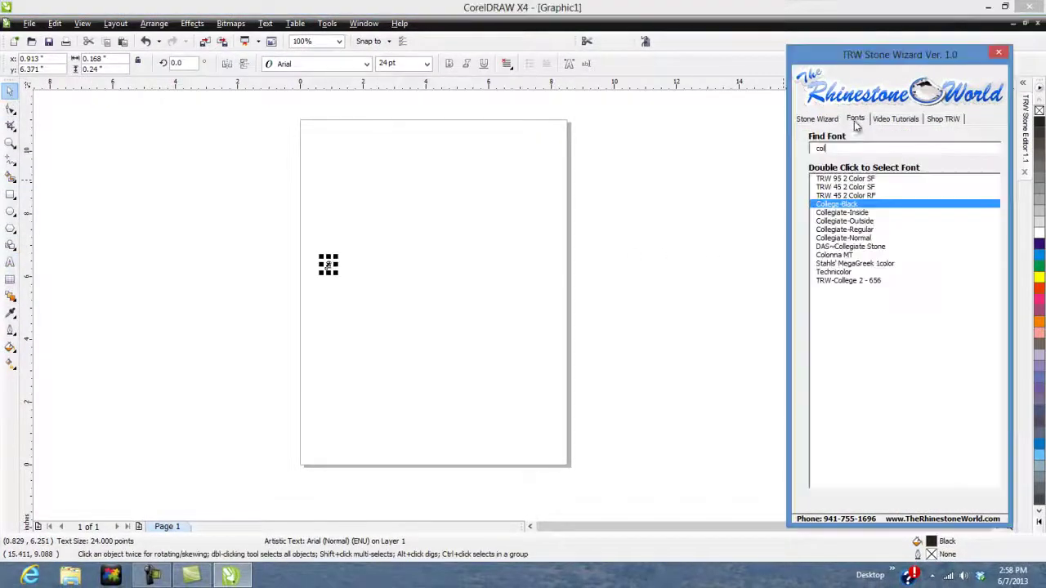
{"action": "double_click", "coordinate": [849, 212]}
{"action": "double_click", "coordinate": [837, 204]}
Enlarge the number 2 to about 1.94 × 2.57 inches and fill it with yellow.
{"action": "left_click_drag", "start_coordinate": [338, 254], "coordinate": [402, 183]}
{"action": "left_click_drag", "start_coordinate": [397, 227], "coordinate": [394, 227]}
{"action": "left_click", "coordinate": [434, 234]}
{"action": "scroll", "coordinate": [529, 325], "scroll_direction": "up", "scroll_amount": 1}
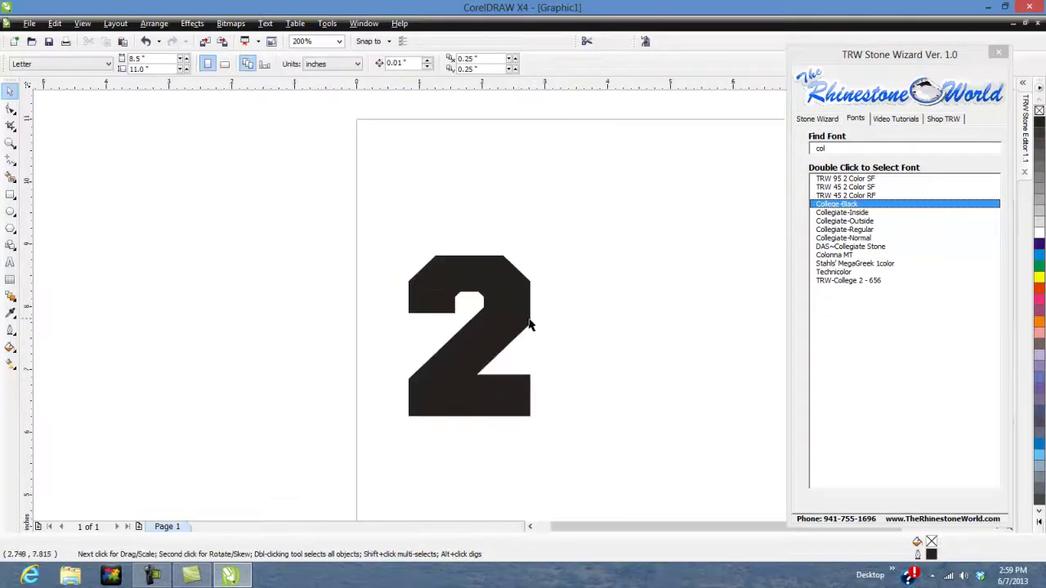
{"action": "left_click", "coordinate": [513, 309]}
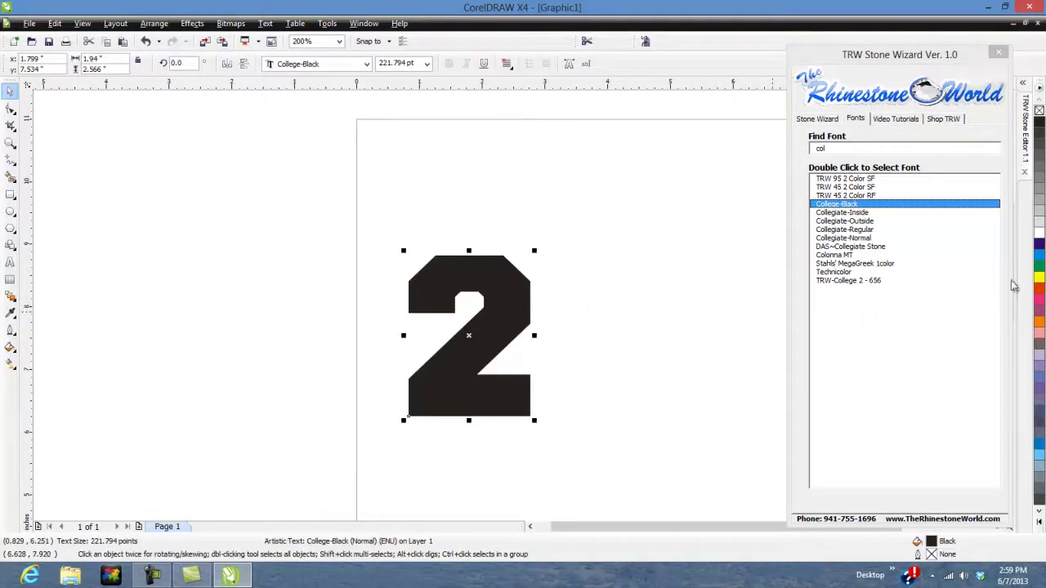
{"action": "left_click", "coordinate": [1039, 278]}
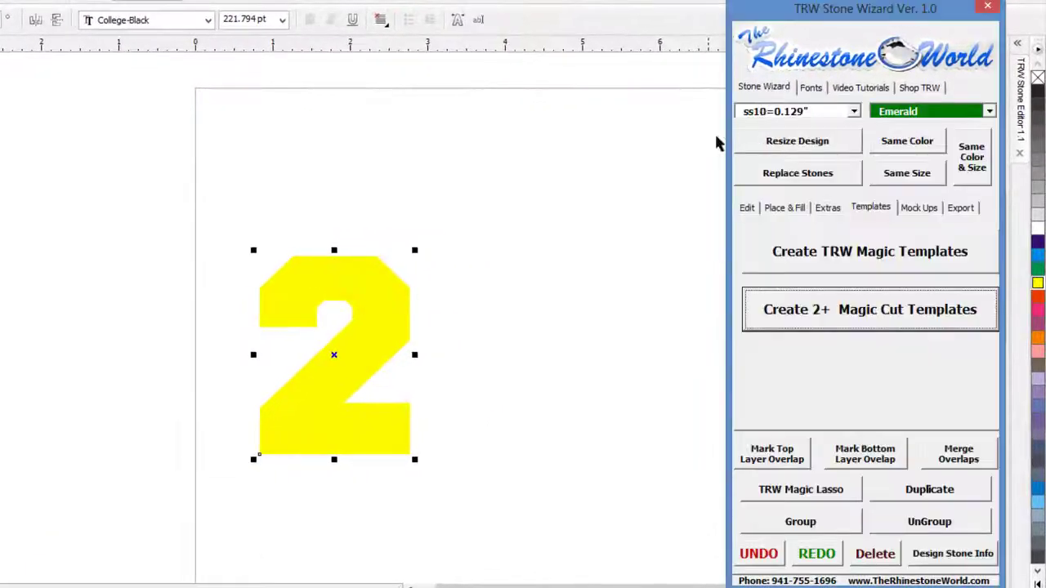
{"action": "left_click", "coordinate": [588, 273]}
Hatch-fill the yellow number 2 with ss10 Emerald stones.
{"action": "left_click", "coordinate": [783, 208]}
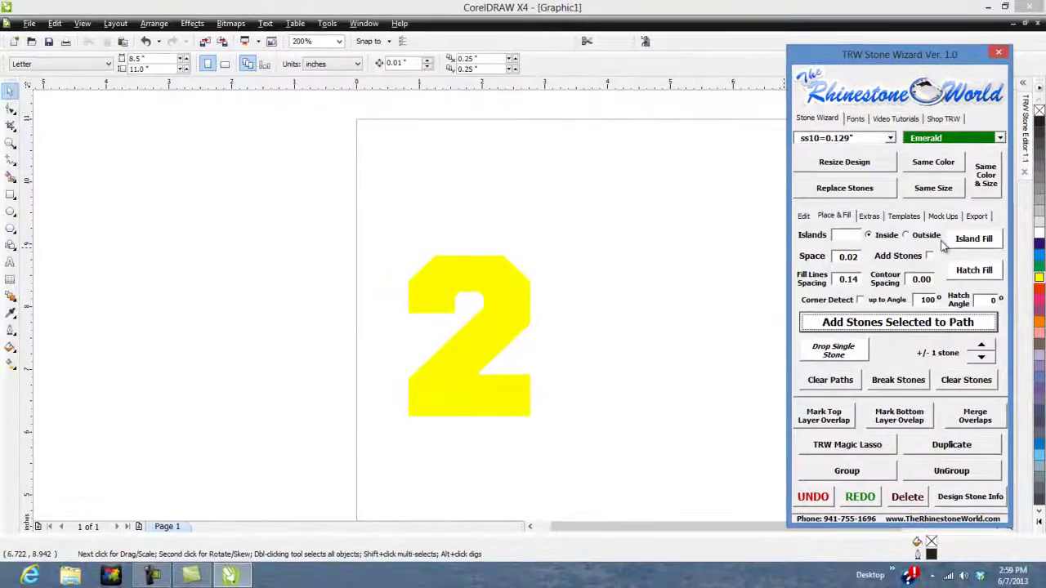
{"action": "left_click", "coordinate": [962, 278]}
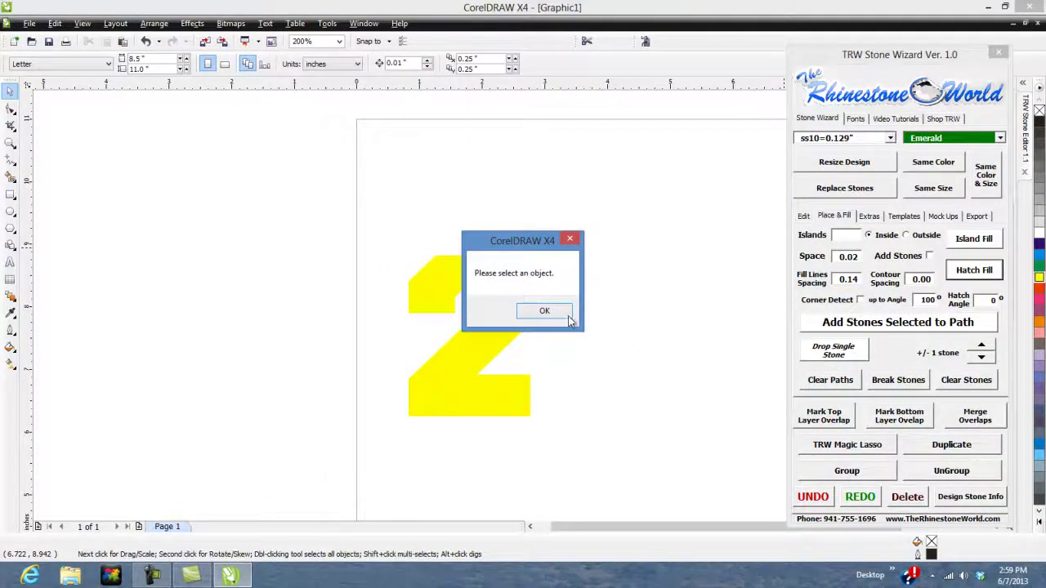
{"action": "left_click", "coordinate": [541, 311]}
{"action": "left_click", "coordinate": [523, 319]}
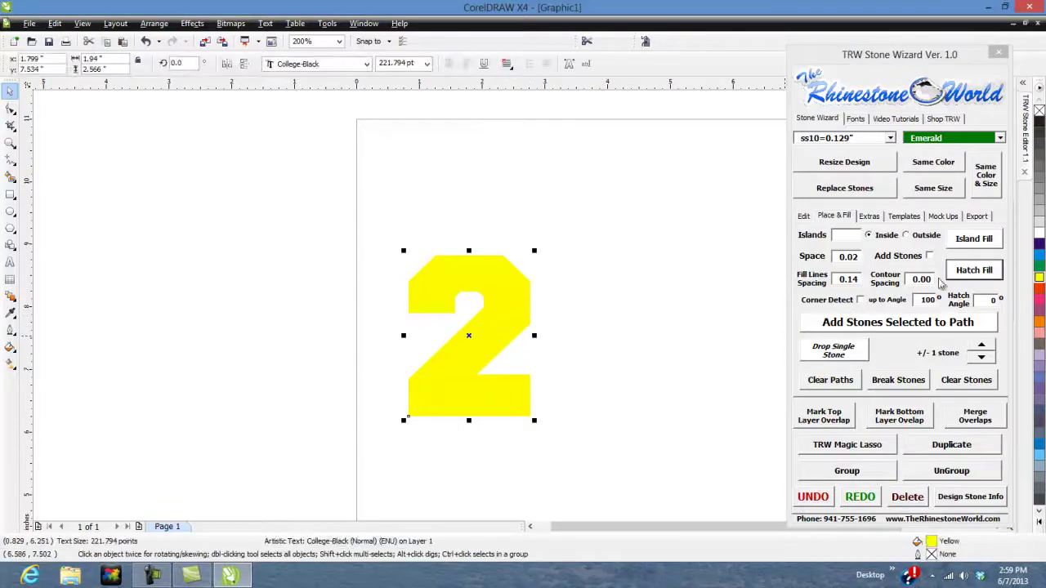
{"action": "left_click", "coordinate": [962, 276]}
{"action": "left_click", "coordinate": [528, 362]}
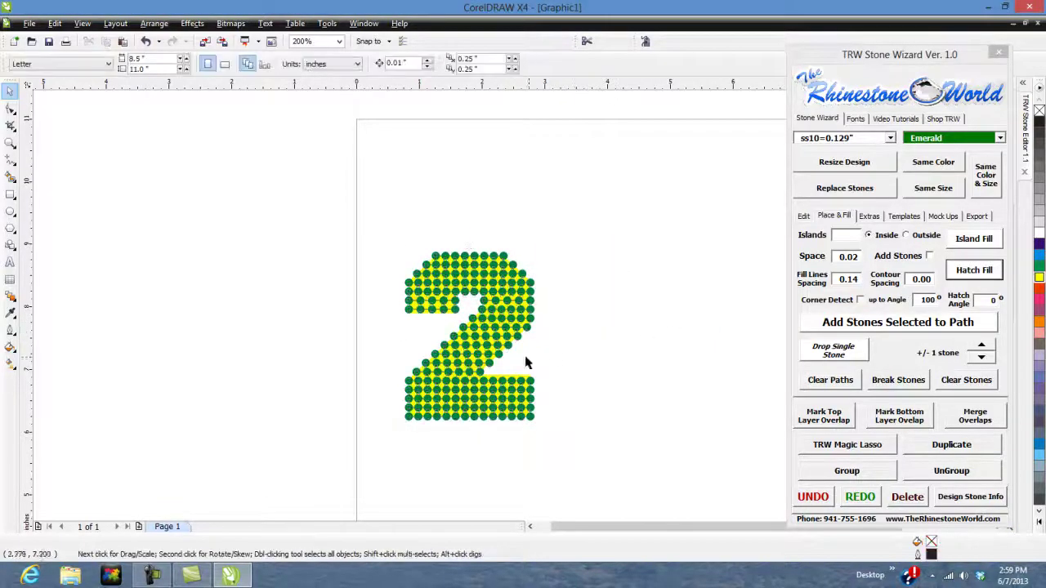
Clear the yellow path from the stone-filled number 2, keeping only the stones.
{"action": "left_click_drag", "start_coordinate": [588, 226], "coordinate": [379, 433]}
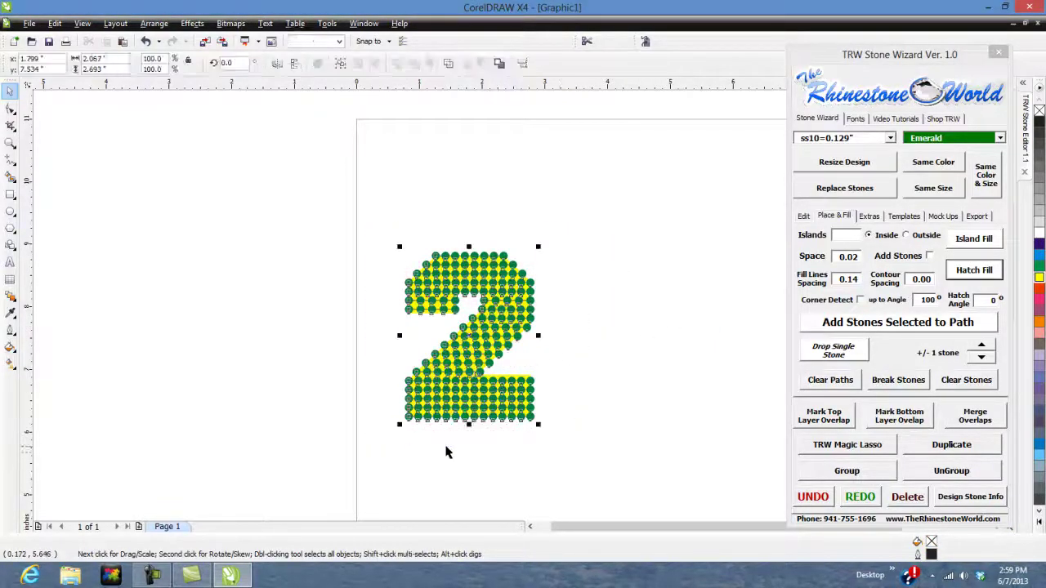
{"action": "left_click", "coordinate": [707, 394]}
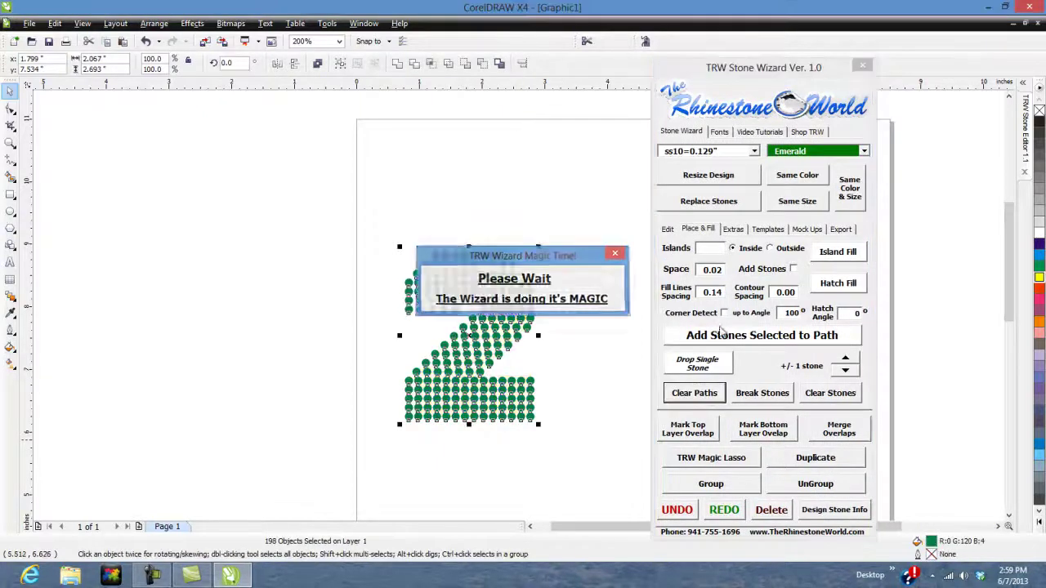
{"action": "key", "text": "Escape"}
{"action": "scroll", "coordinate": [497, 353], "scroll_direction": "up", "scroll_amount": 1}
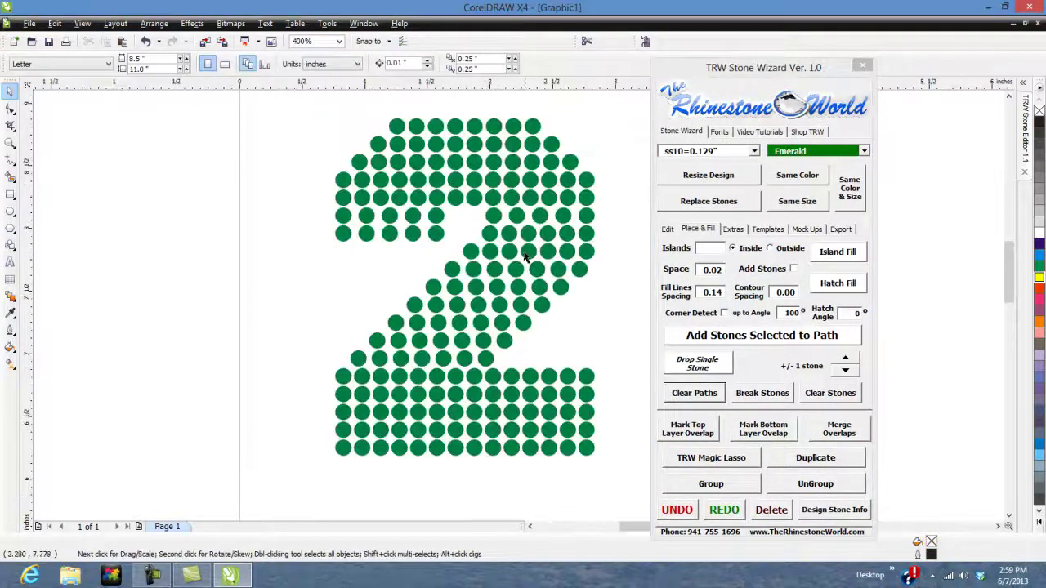
{"action": "scroll", "coordinate": [488, 301], "scroll_direction": "down", "scroll_amount": 1}
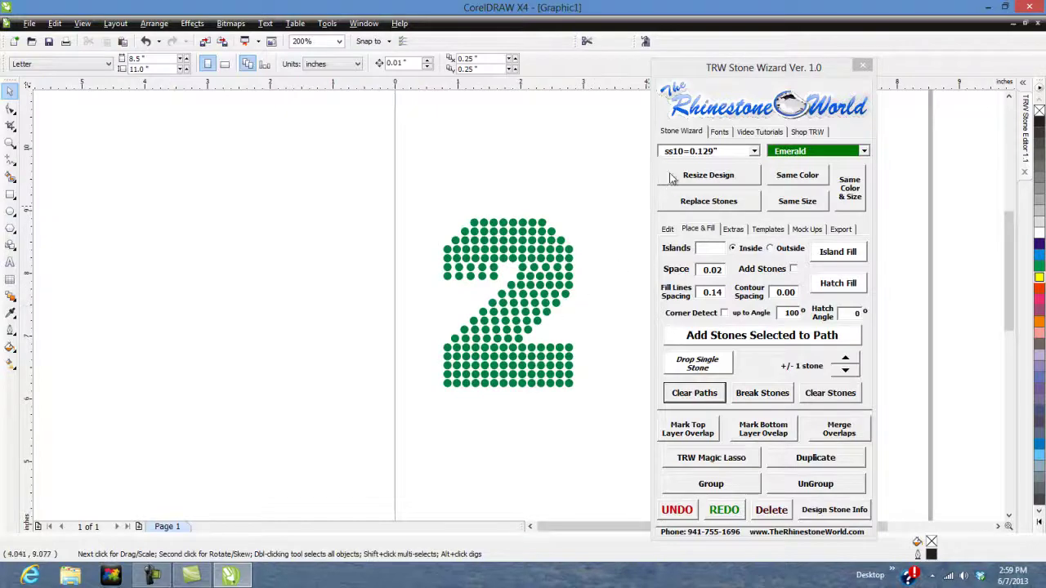
Create 2+ Magic Cut Templates from all the stones of the number 2.
{"action": "left_click_drag", "start_coordinate": [741, 70], "coordinate": [866, 49]}
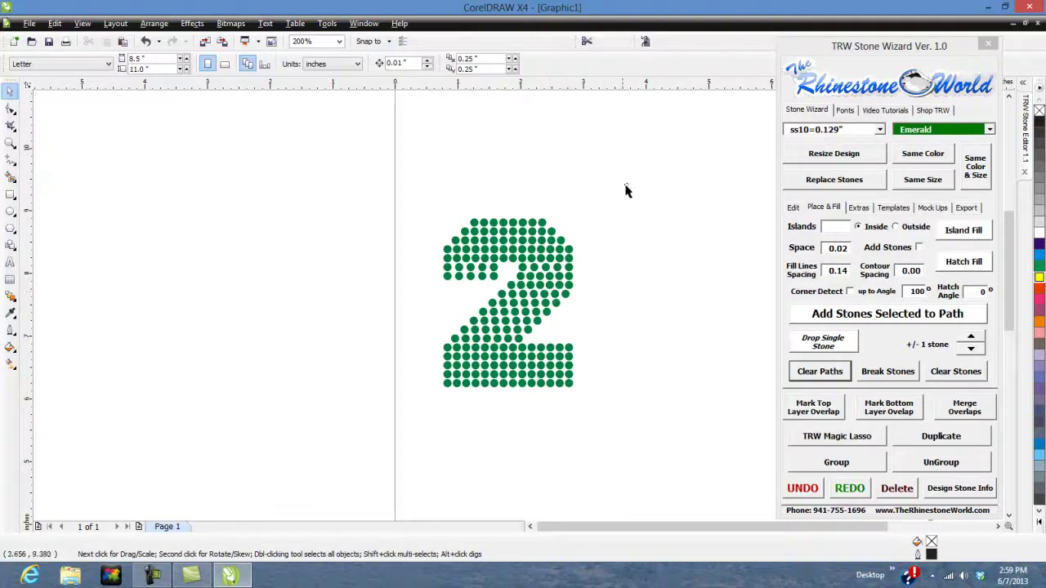
{"action": "left_click_drag", "start_coordinate": [627, 183], "coordinate": [390, 417]}
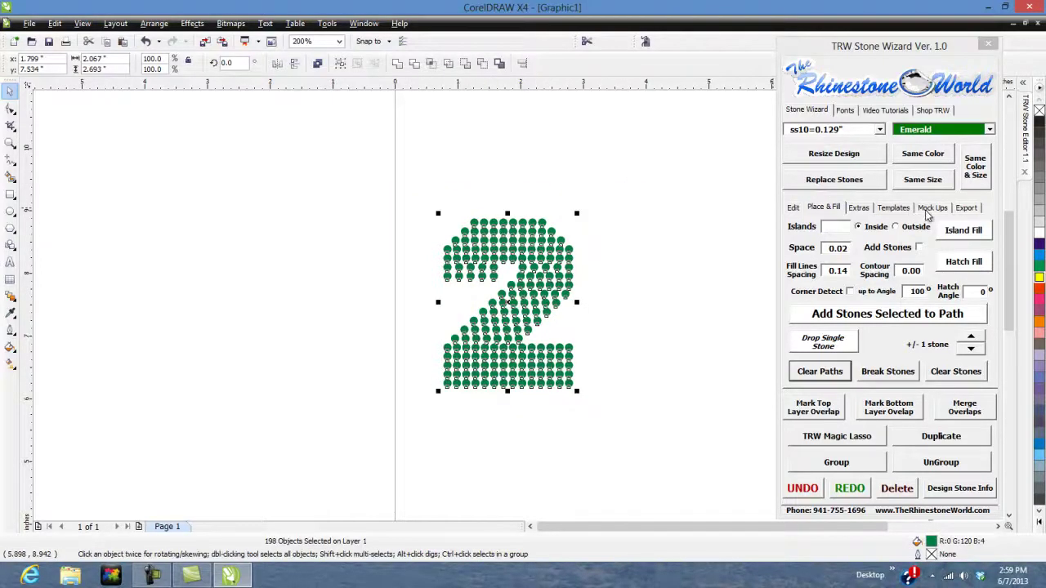
{"action": "left_click", "coordinate": [904, 211]}
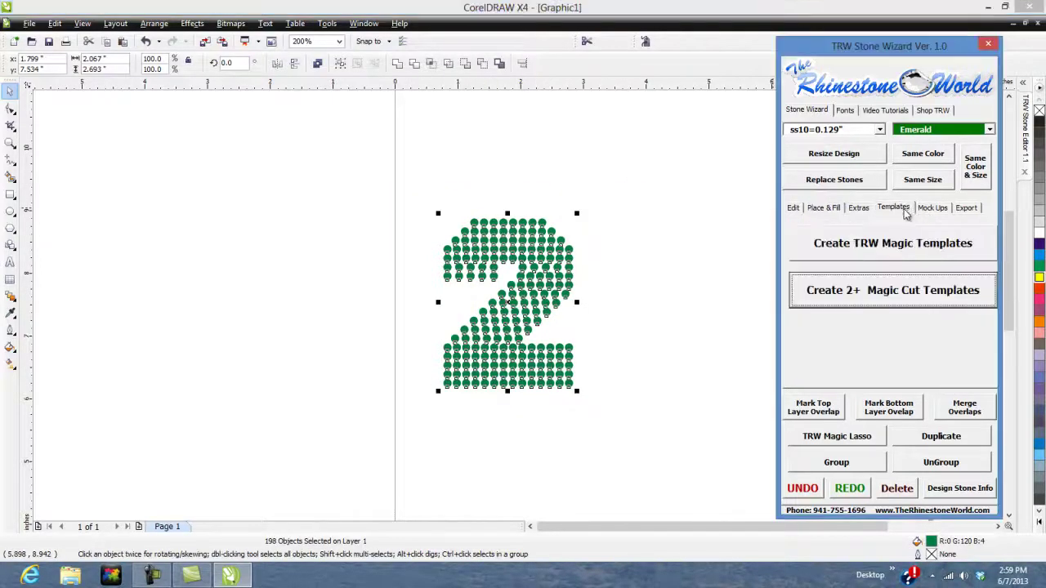
{"action": "left_click", "coordinate": [858, 300]}
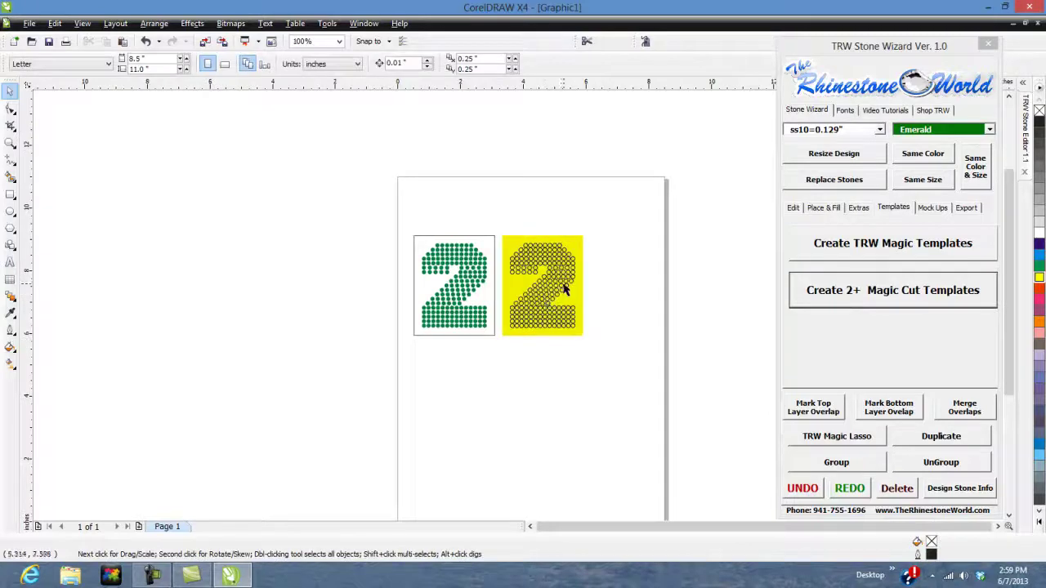
Send both the green stone layout and the yellow cut template to Roland CutStudio.
{"action": "scroll", "coordinate": [561, 287], "scroll_direction": "up", "scroll_amount": 2}
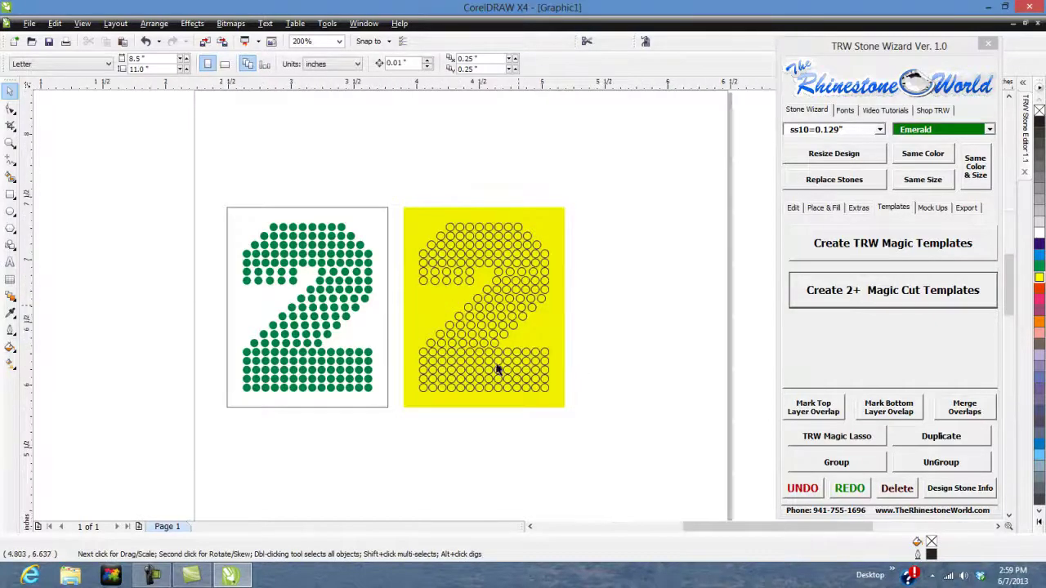
{"action": "scroll", "coordinate": [497, 367], "scroll_direction": "up", "scroll_amount": 1}
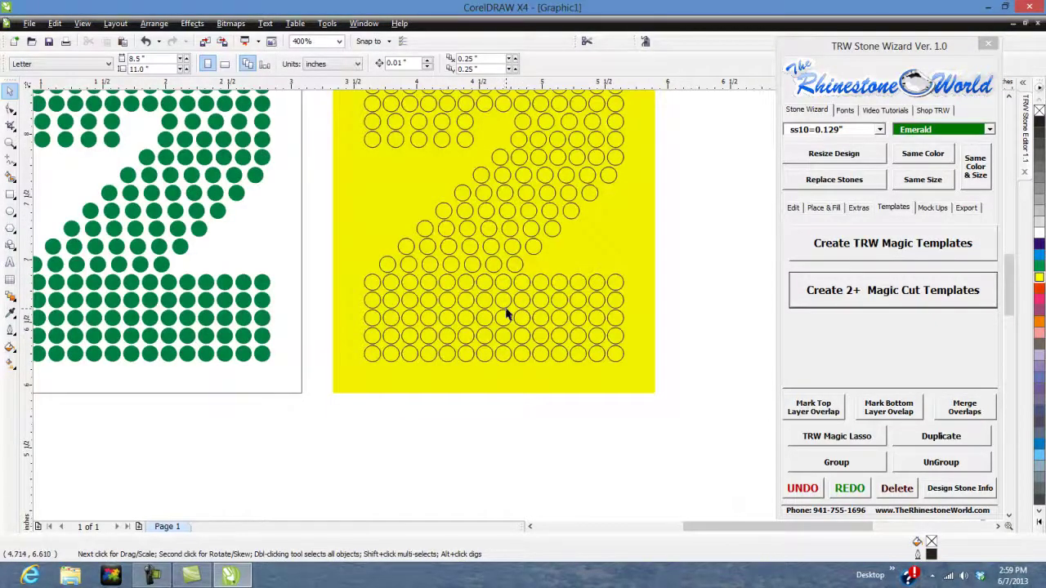
{"action": "scroll", "coordinate": [517, 301], "scroll_direction": "down", "scroll_amount": 1}
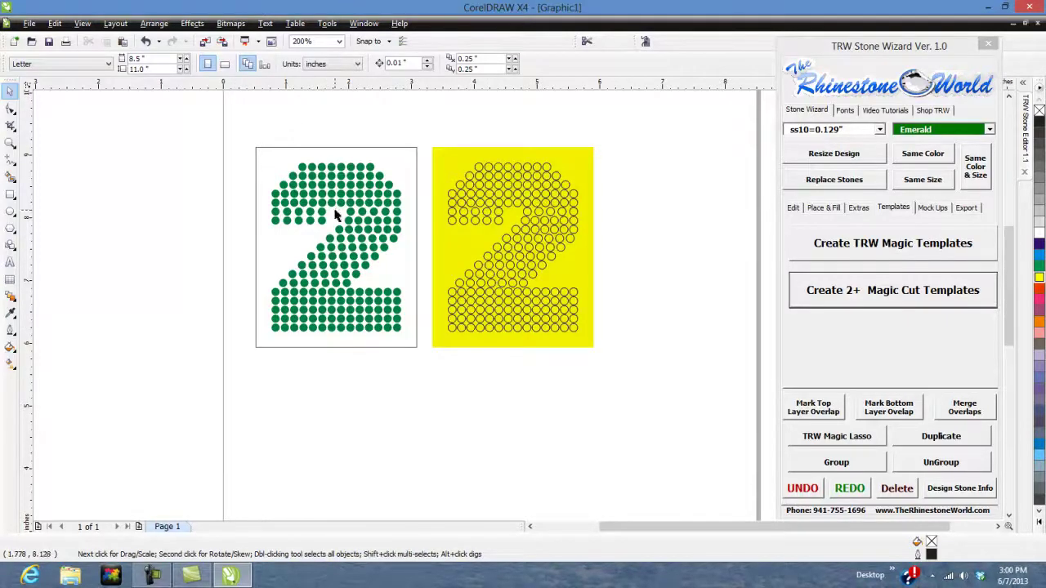
{"action": "scroll", "coordinate": [335, 213], "scroll_direction": "up", "scroll_amount": 2}
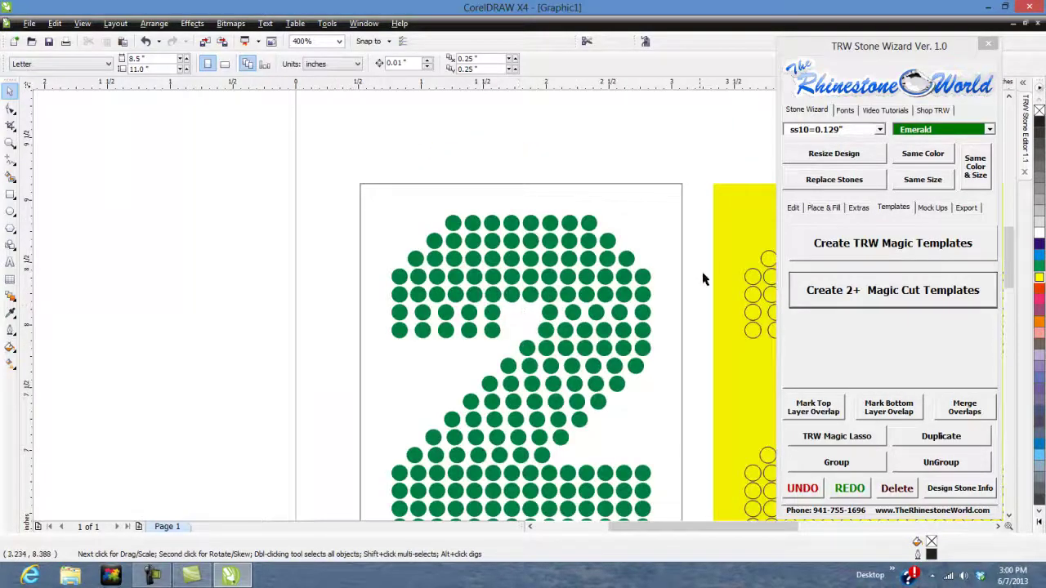
{"action": "scroll", "coordinate": [645, 331], "scroll_direction": "down", "scroll_amount": 2}
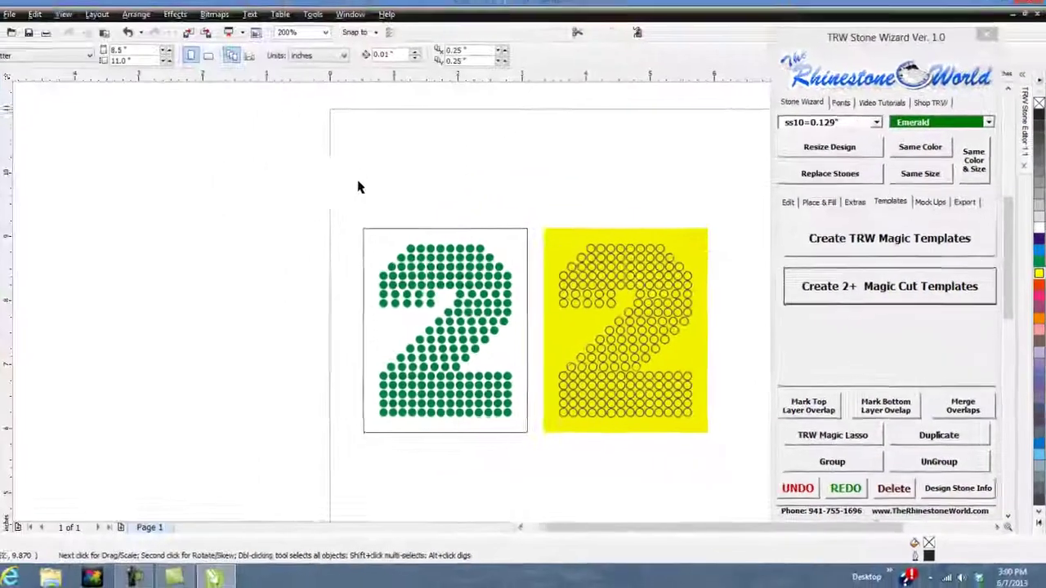
{"action": "left_click_drag", "start_coordinate": [331, 187], "coordinate": [742, 440]}
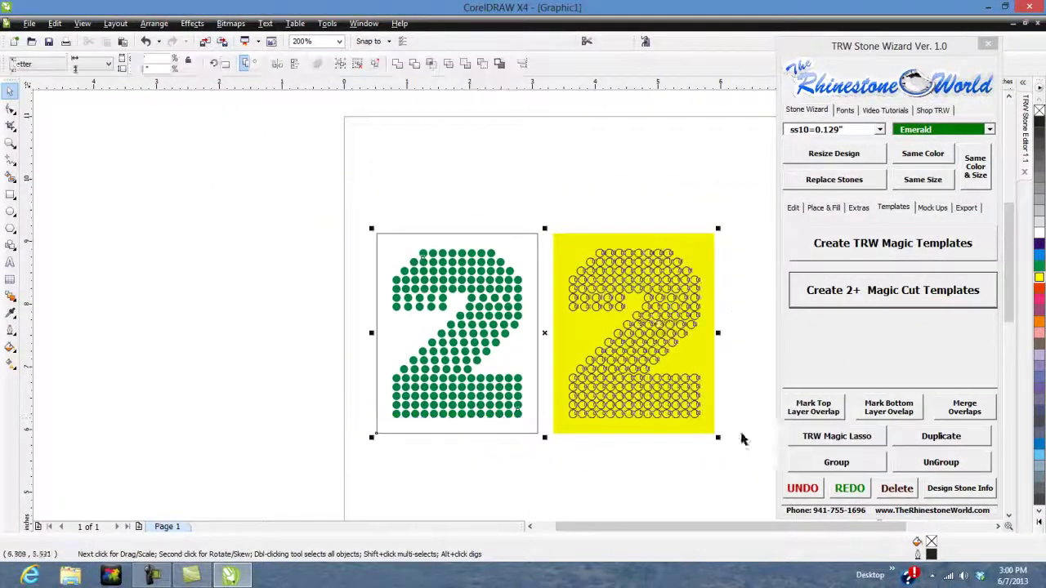
{"action": "left_click", "coordinate": [587, 42]}
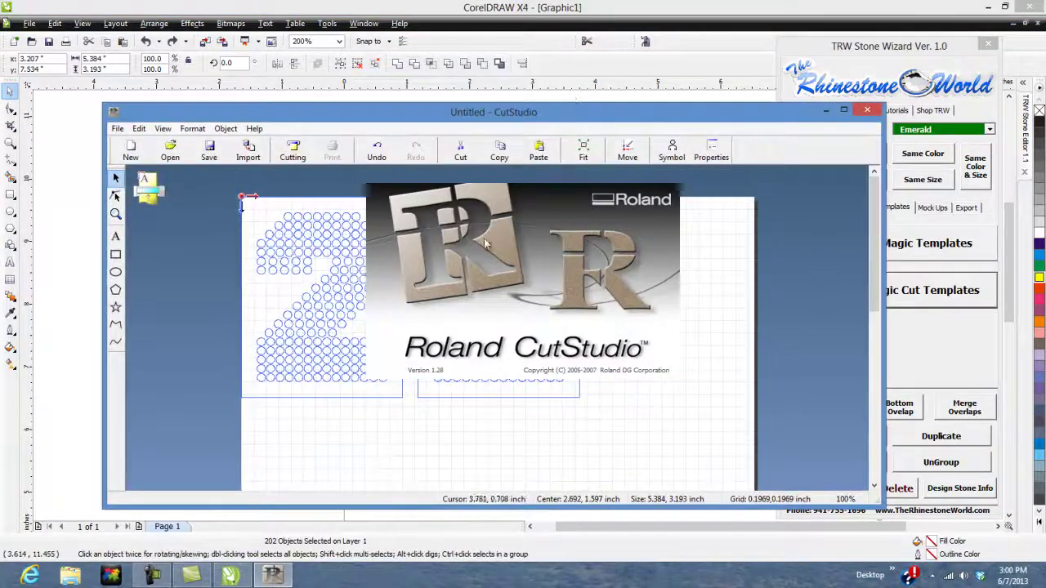